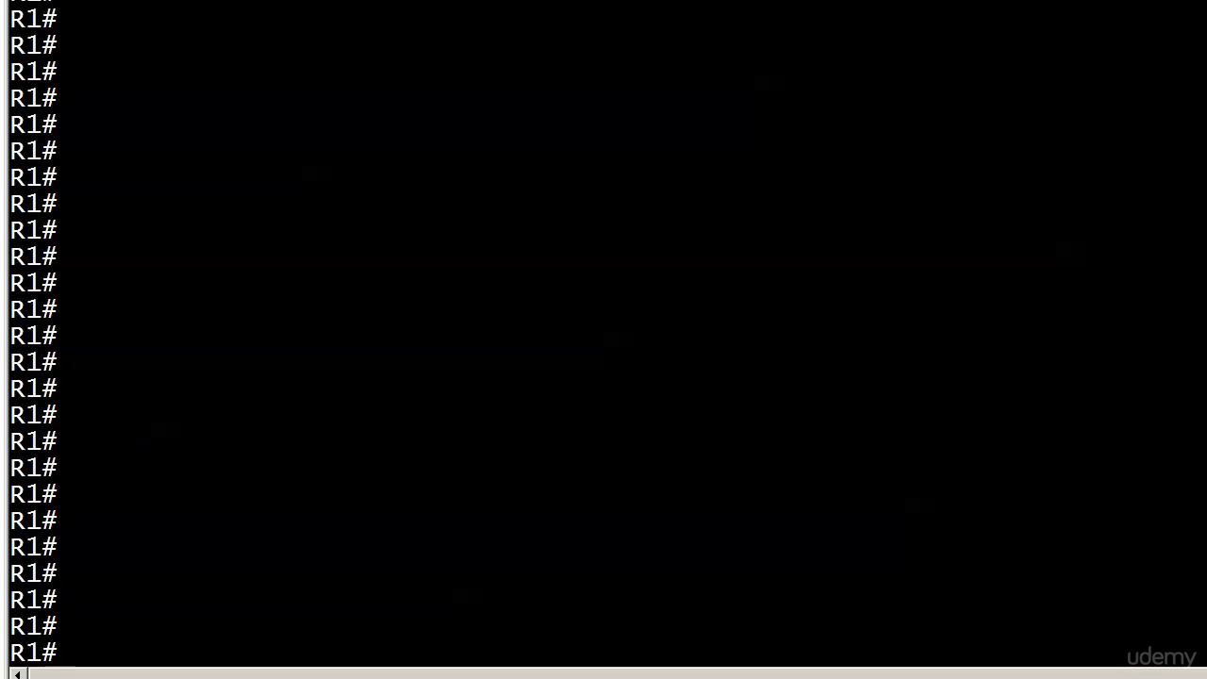
Enter global configuration mode on R1 and start OSPF routing with process ID 1
text(conf t)
key(Return)
text(router ospf 1)
key(Return)
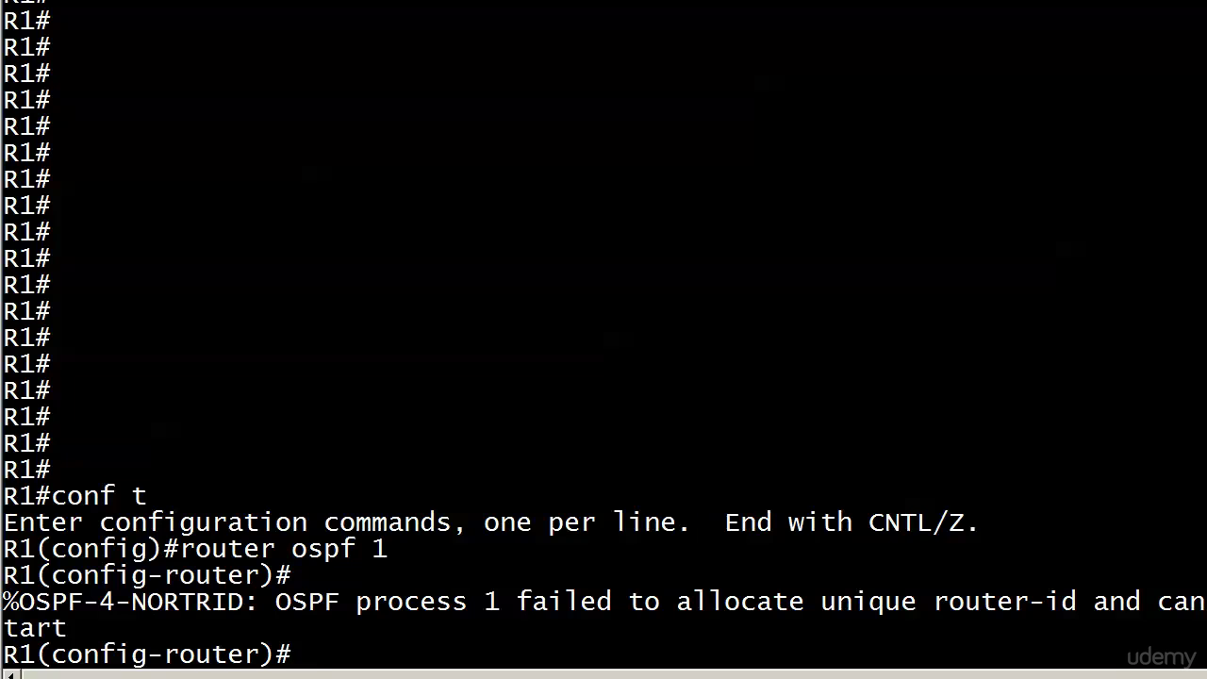
Highlight the NORTRID code and the router-id allocation text in the OSPF message to examine them, and return to the prompt
right_click(233, 599)
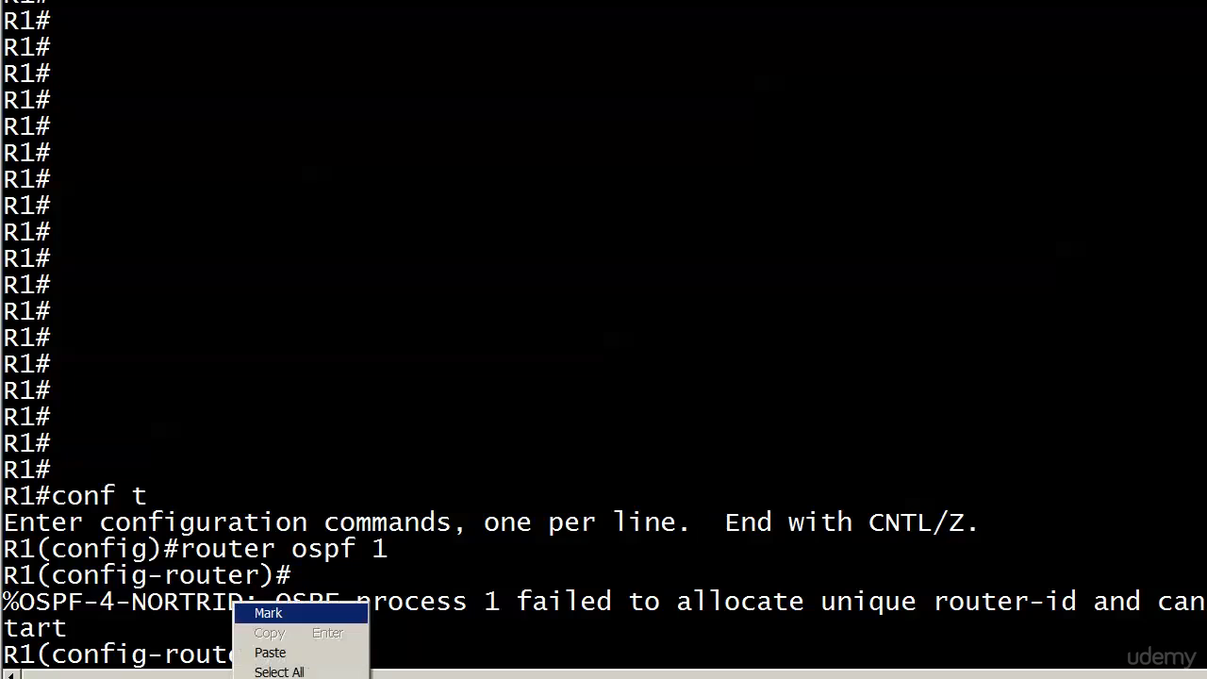
click(270, 611)
drag(132, 601, 243, 601)
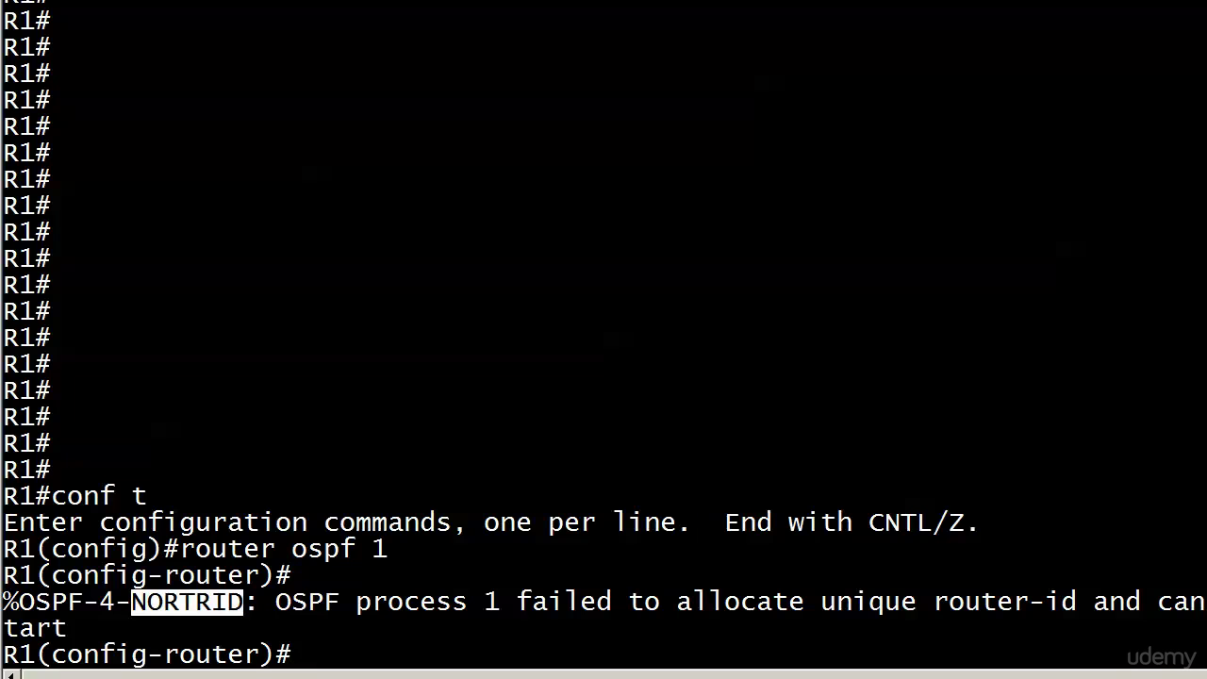
drag(275, 600, 1094, 600)
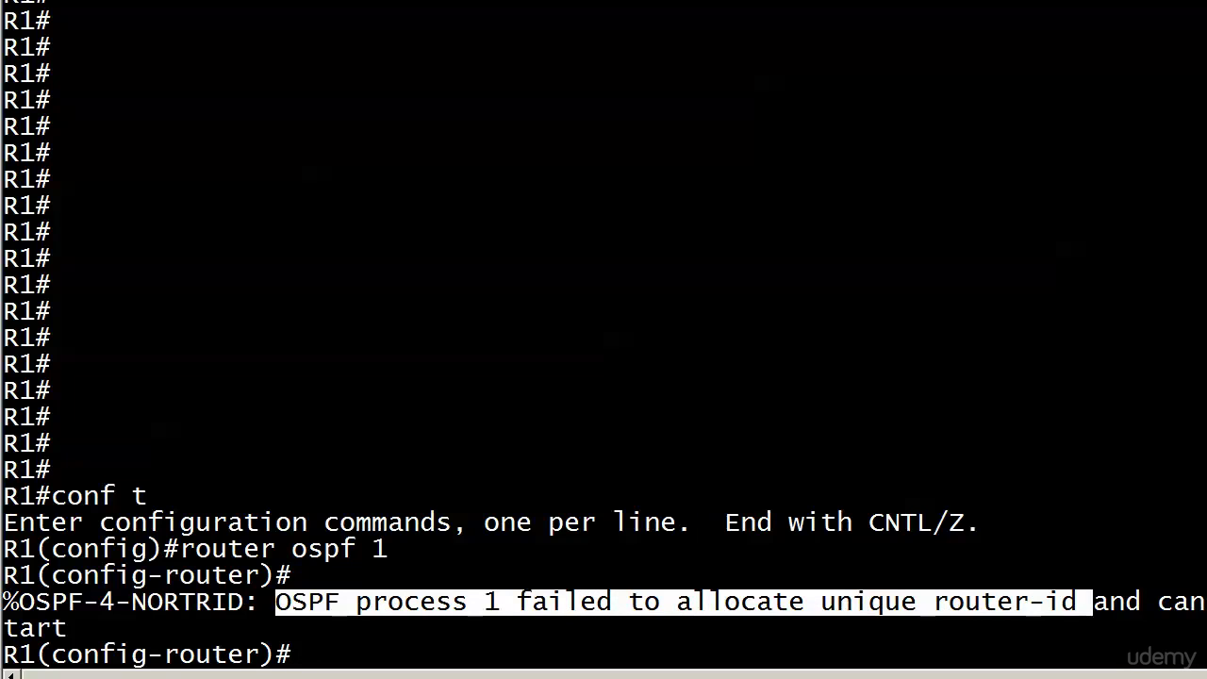
key(Return)
key(Return)
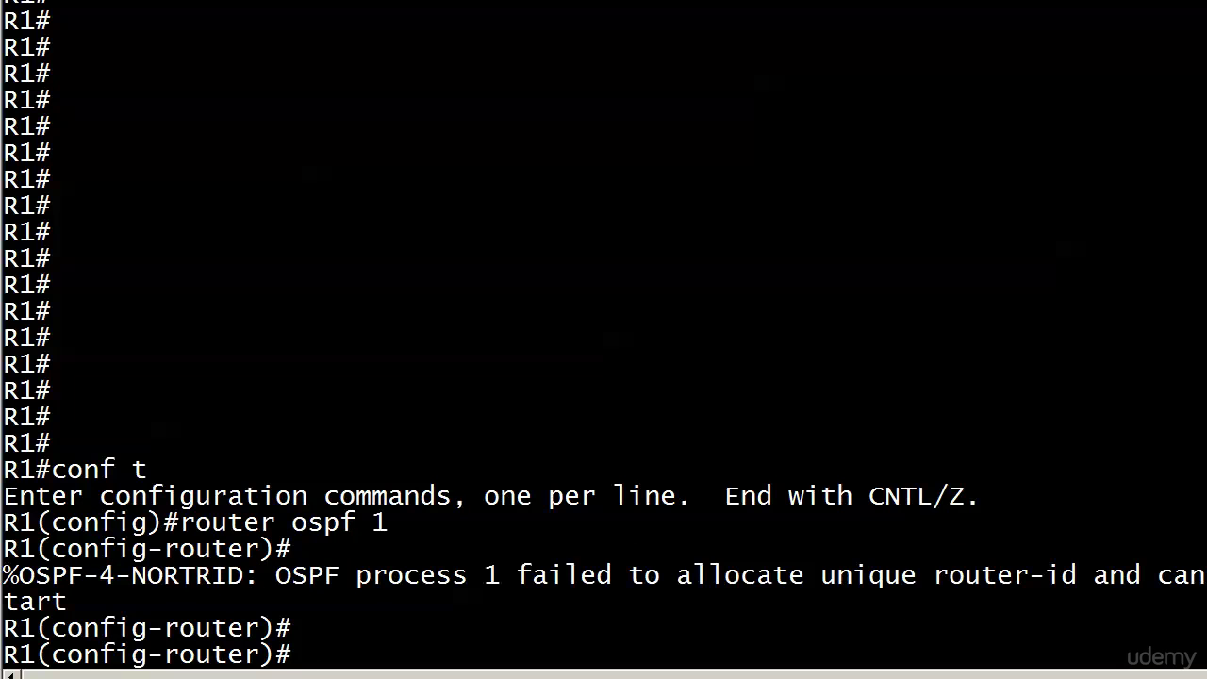
Leave configuration mode and check the OSPF process status on R1 with show ip ospf
key(ctrl+z)
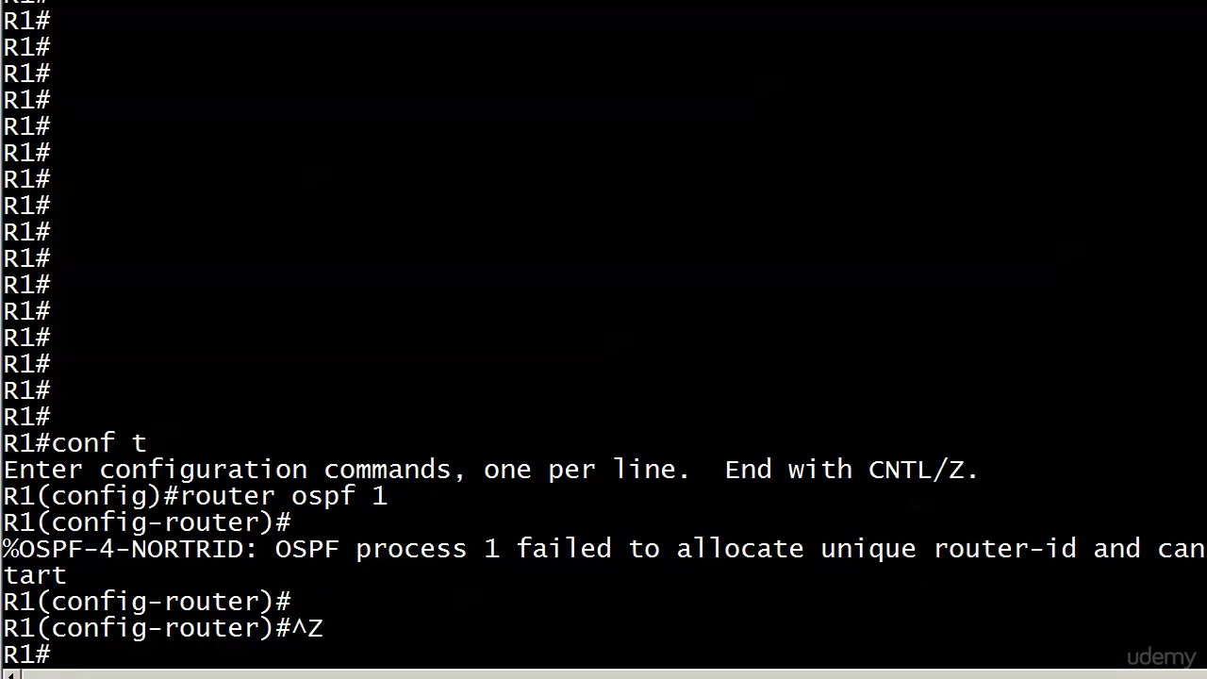
key(Return)
key(Return)
key(Return)
key(Return)
text(show ip os)
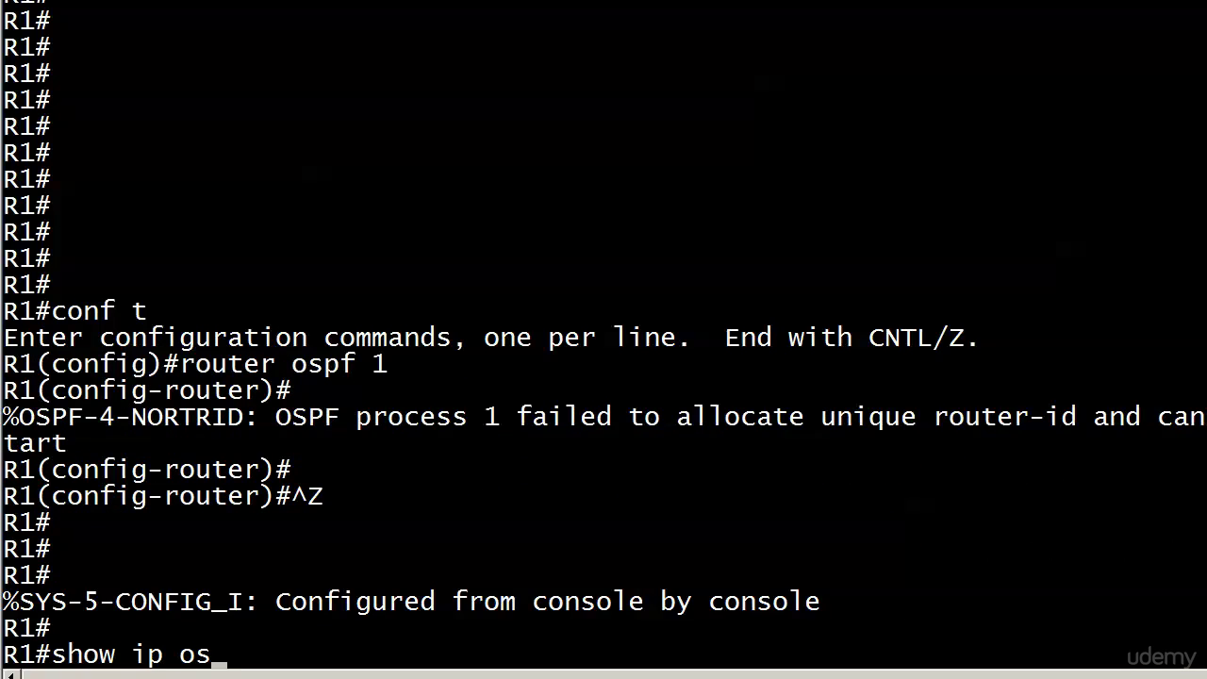
text(pf)
key(Return)
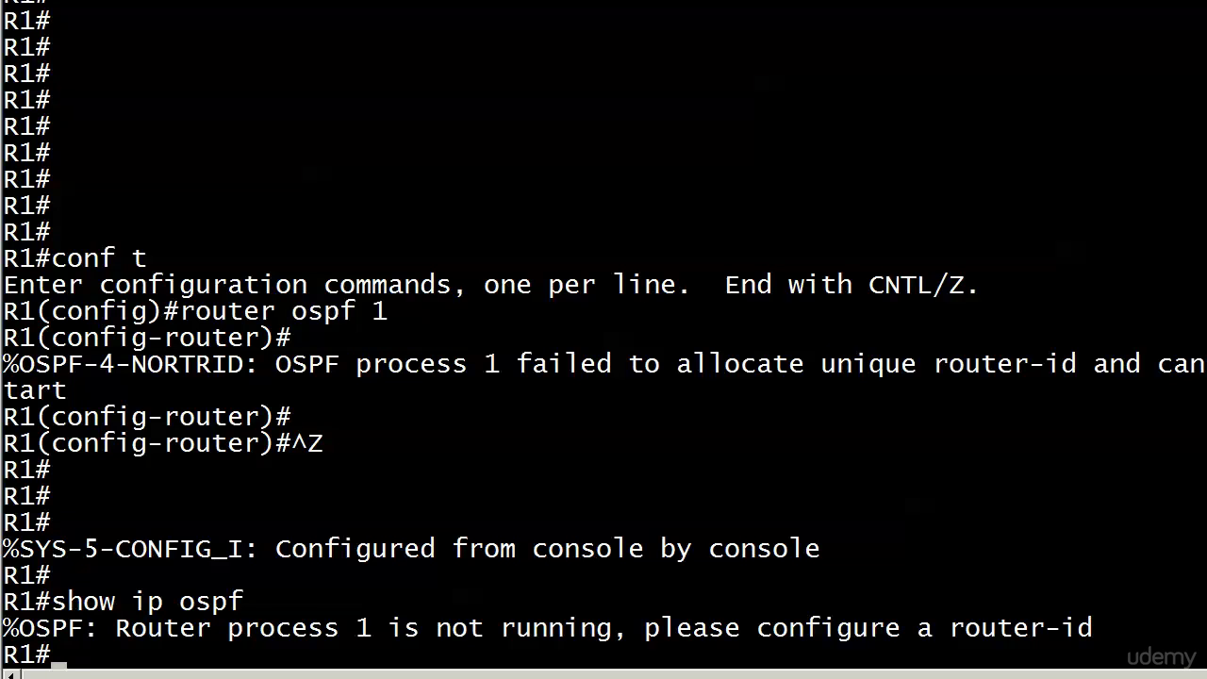
Return to global configuration mode on R1 with conf t
text(cofn t)
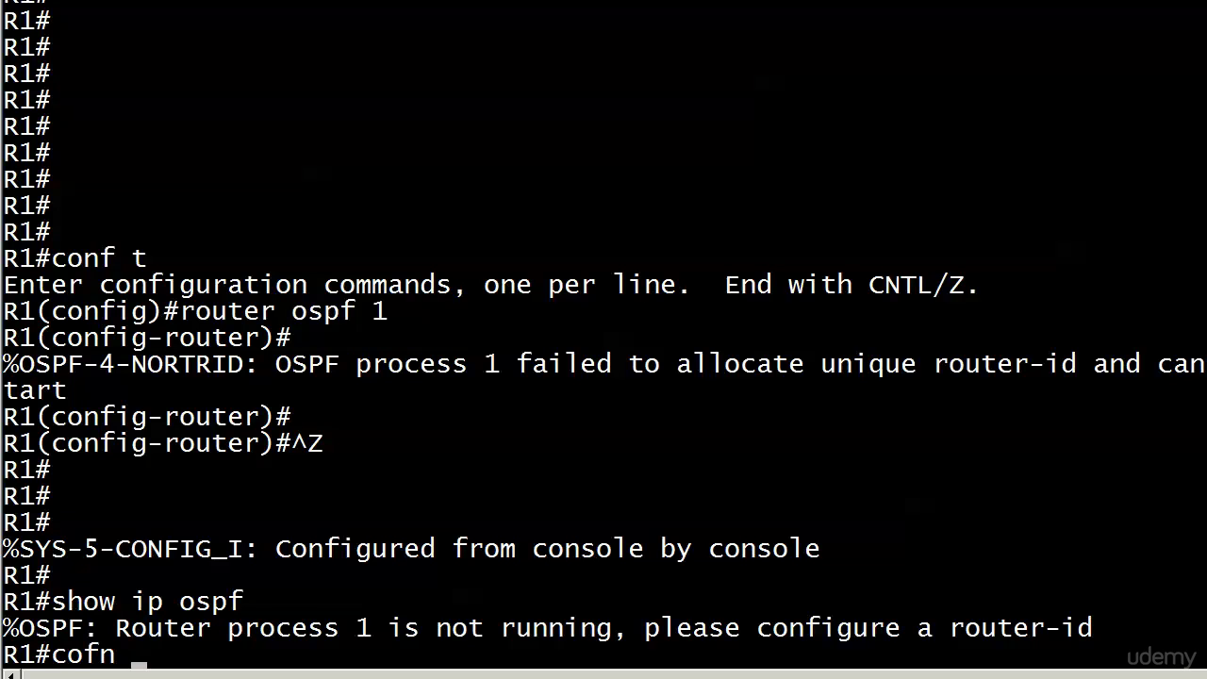
key(Return)
text(conf t)
key(Return)
Query the inline help for the argument of the router ospf command, and clear the unfinished command from the prompt
text(router ospf ?)
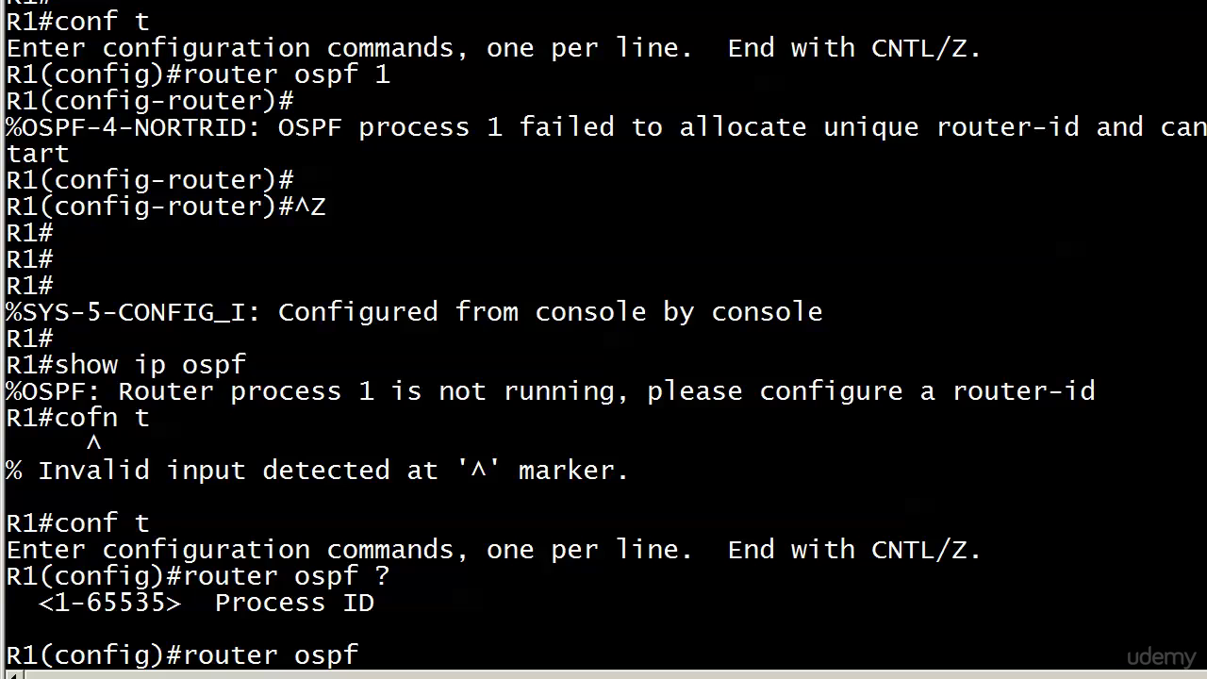
key(BackSpace)
key(BackSpace)
key(BackSpace)
key(BackSpace)
key(BackSpace)
key(BackSpace)
key(BackSpace)
key(BackSpace)
key(BackSpace)
key(BackSpace)
key(BackSpace)
key(BackSpace)
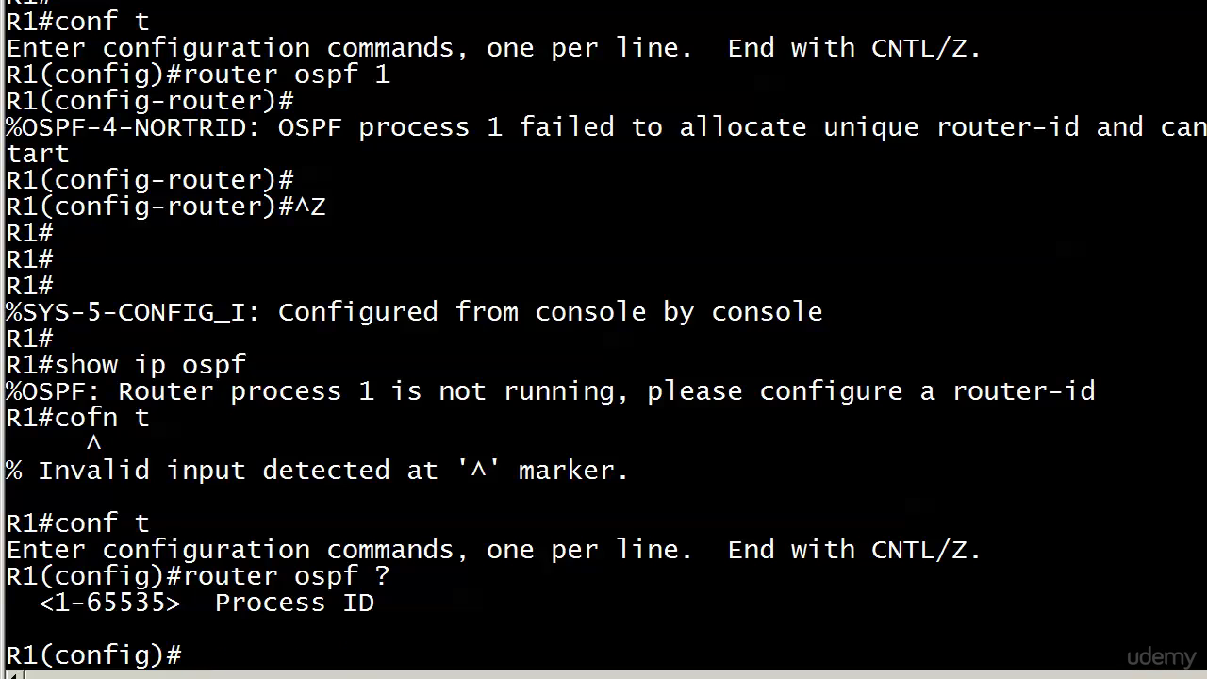